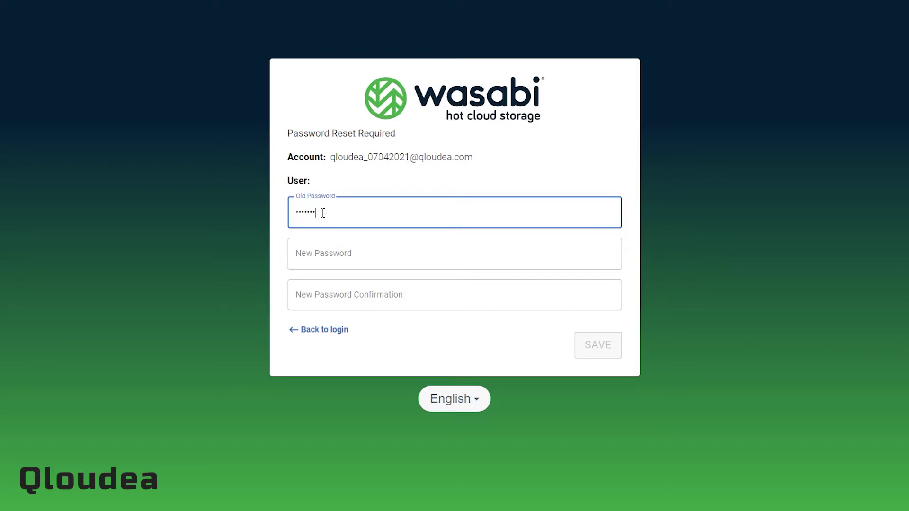
Reset the Wasabi Console password by filling the old, new and confirmation fields and saving.
type("*******")
key("Tab")
type("*******")
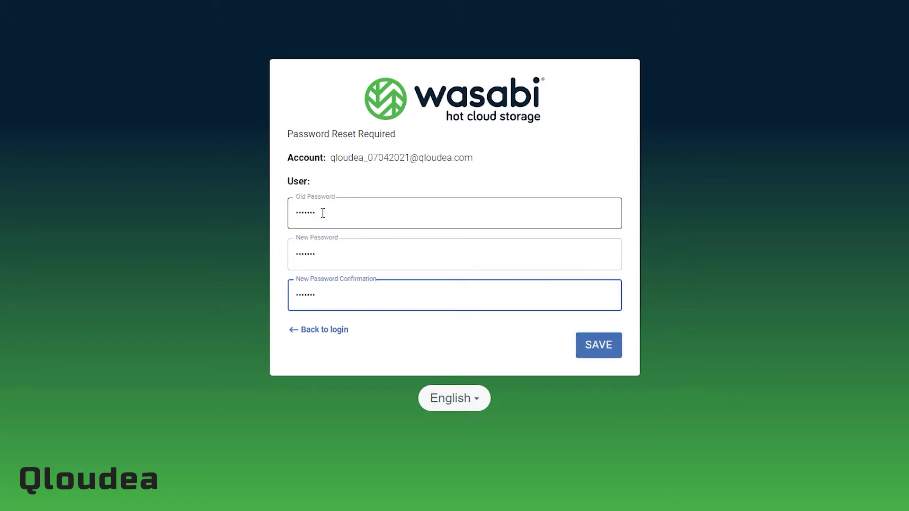
left_click(597, 352)
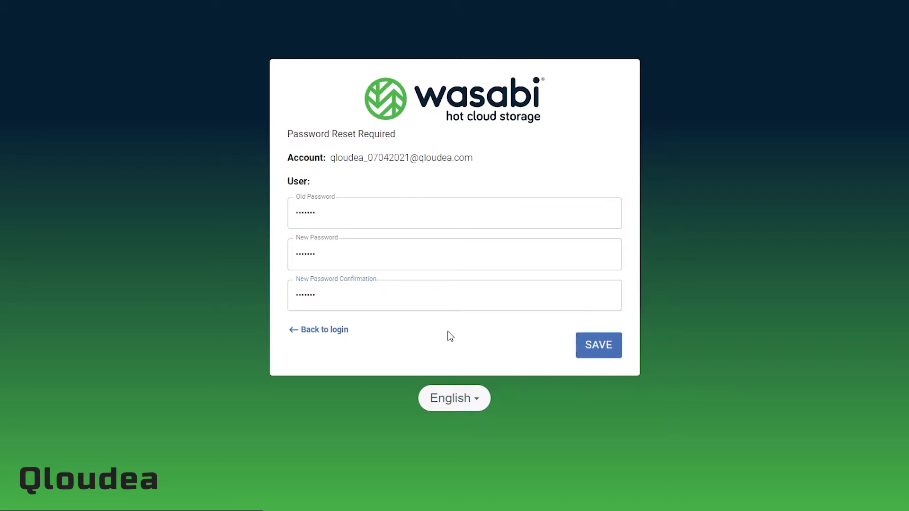
Sign in to Wasabi with the root account e-mail and the new password.
key("ctrl+v")
key("Tab")
type("•••••••")
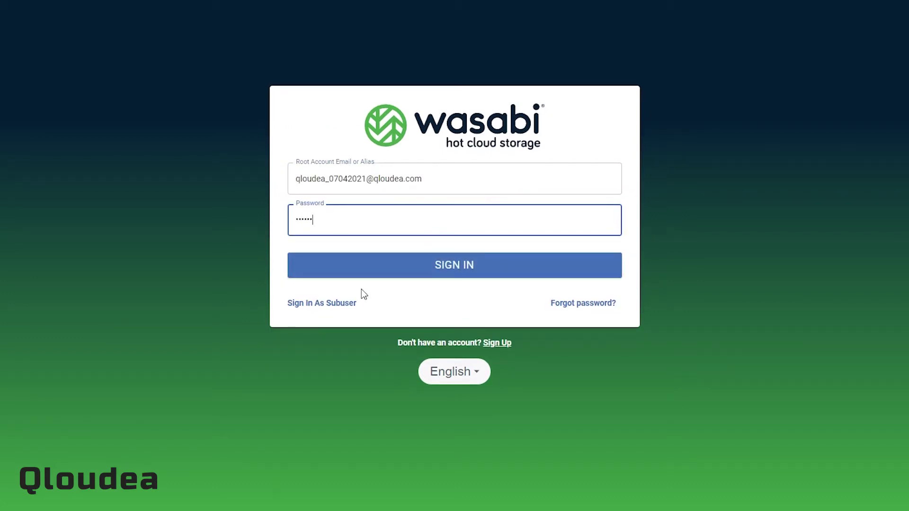
key("Return")
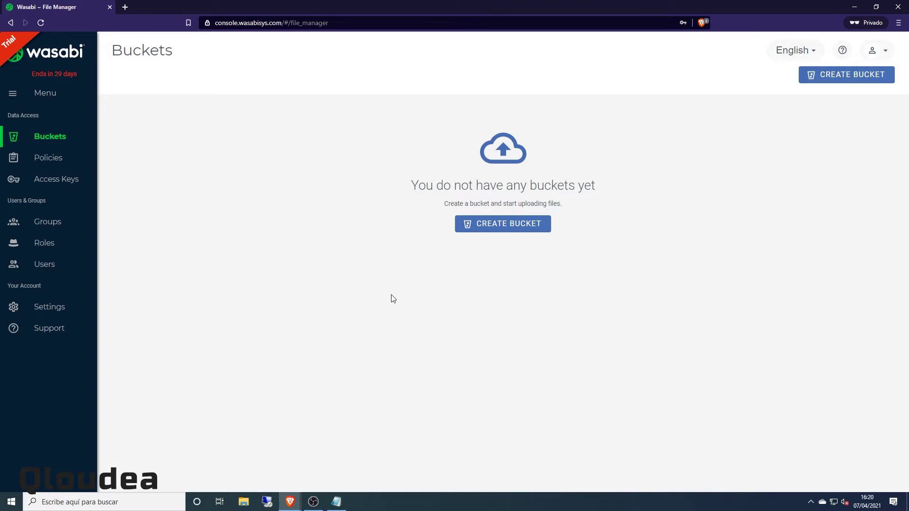
In Access Keys, delete the old root key and begin creating a new Root User key.
left_click(47, 179)
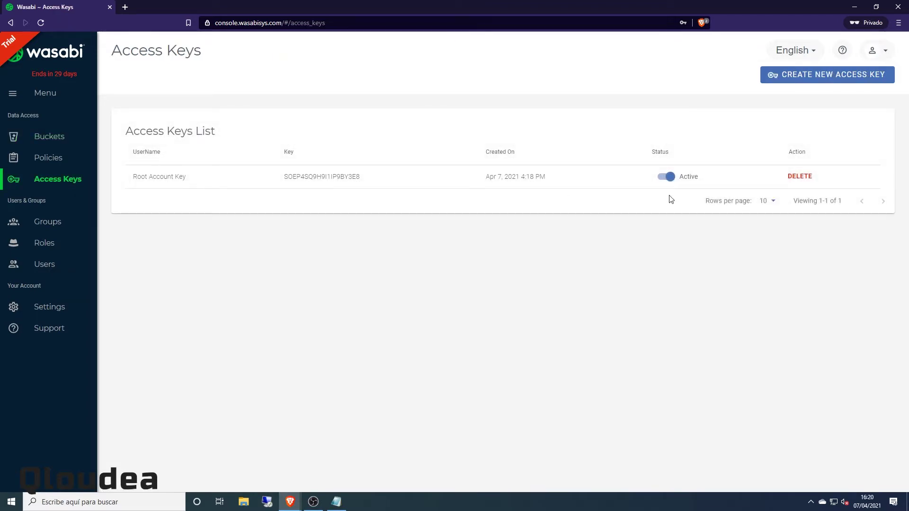
left_click(788, 177)
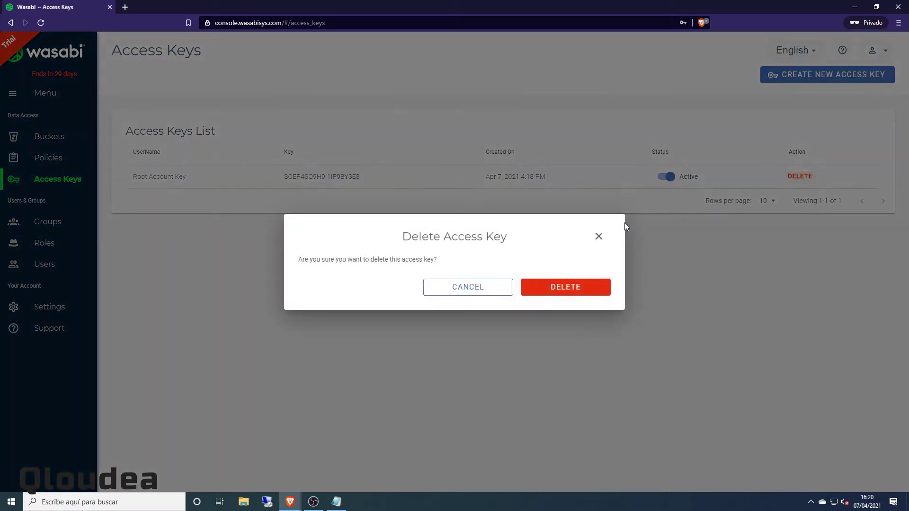
left_click(569, 293)
left_click(797, 79)
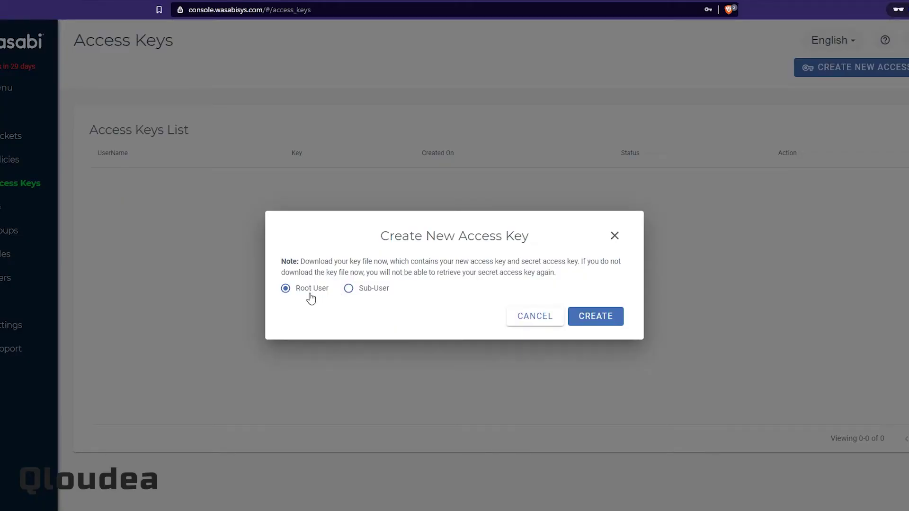
Generate the new Root User access key and save its credentials.csv into Descargas.
left_click(604, 320)
left_click(338, 345)
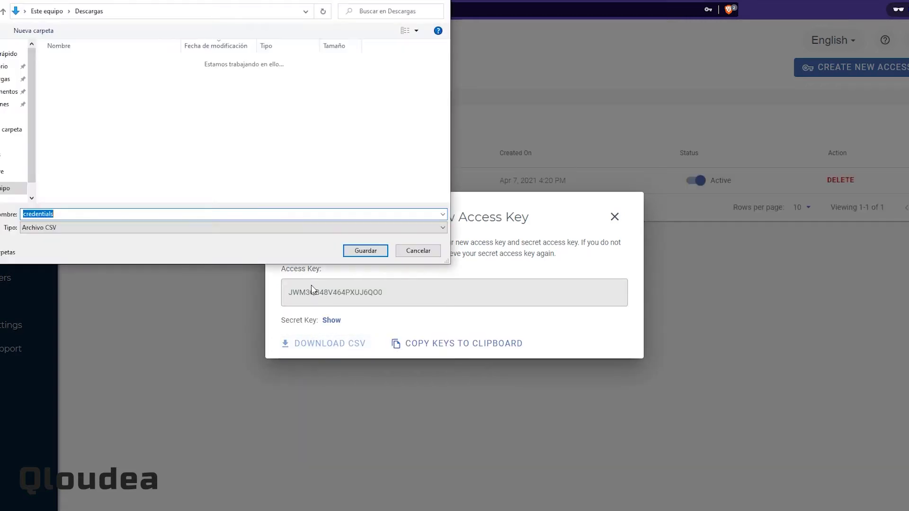
left_click(368, 254)
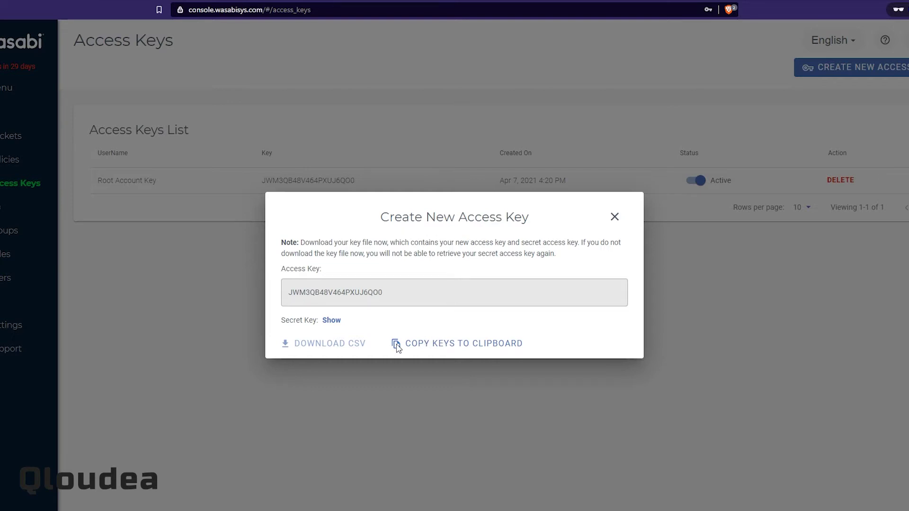
Open credentials.csv from the Descargas folder with Notepad.
key("alt+Tab")
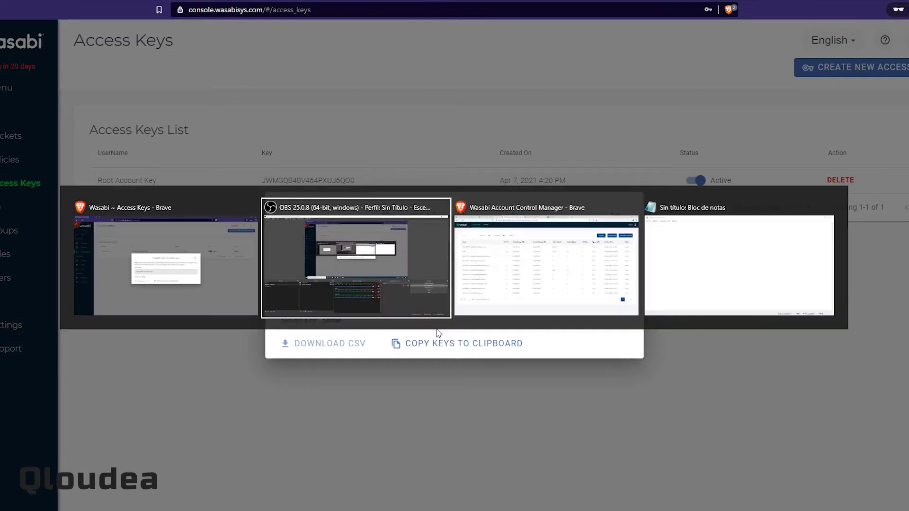
key("alt+Tab")
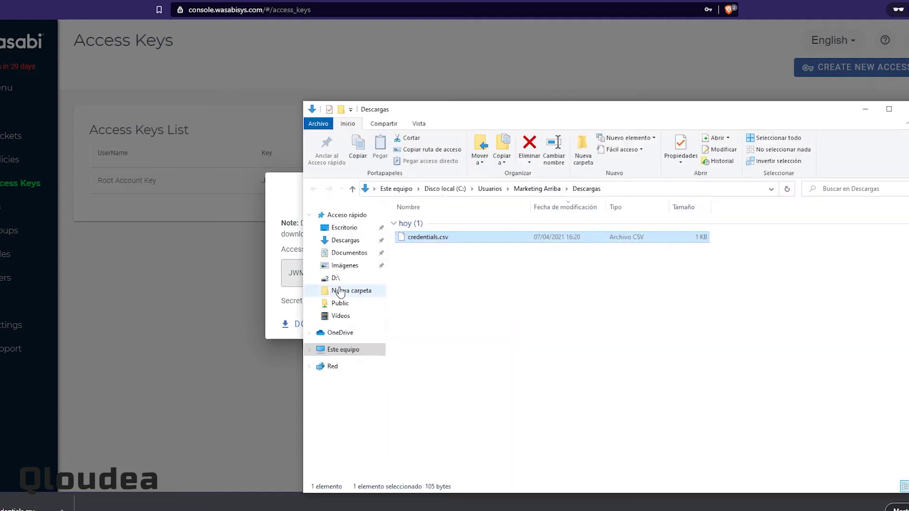
right_click(434, 238)
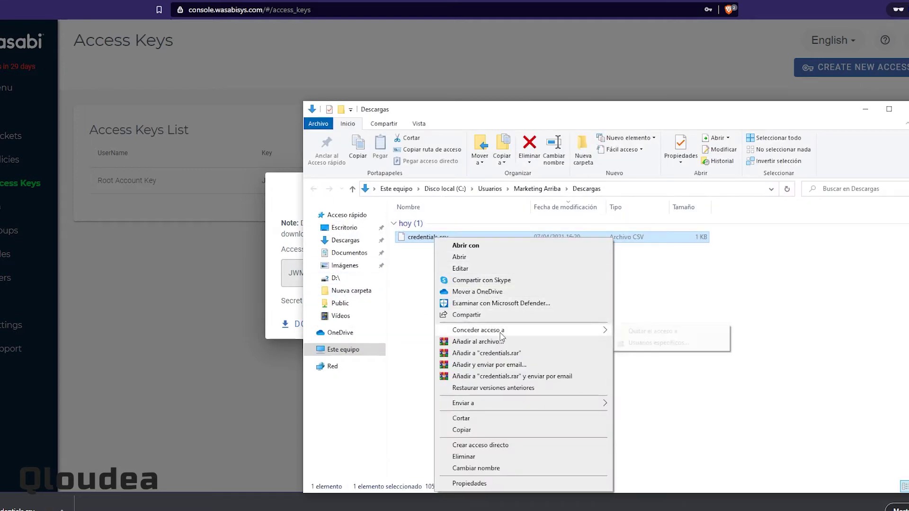
left_click(490, 258)
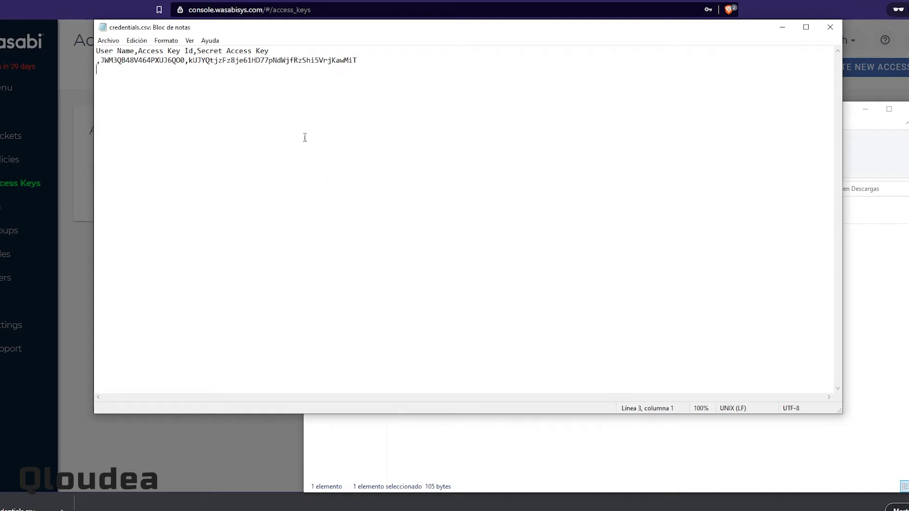
Put the access key and secret key on separate lines, removing their leading commas.
left_click(229, 52)
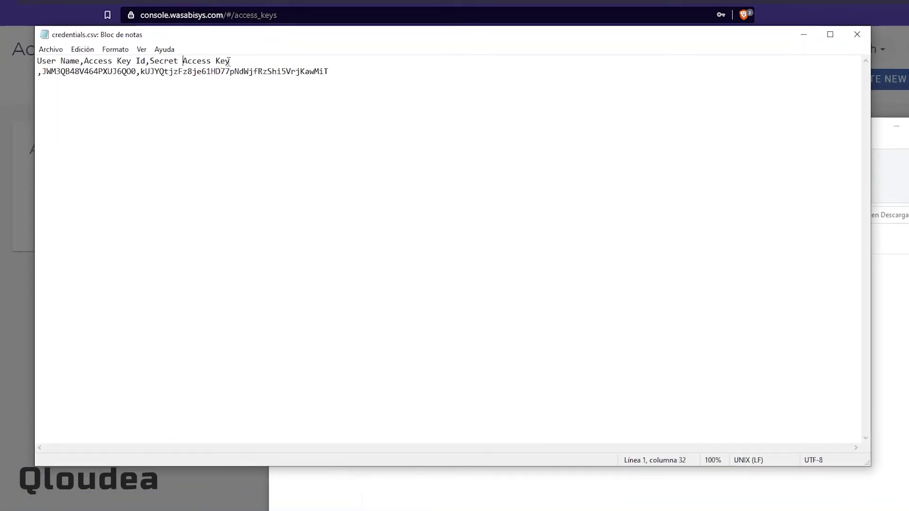
key("Left")
key("Return")
key("Delete")
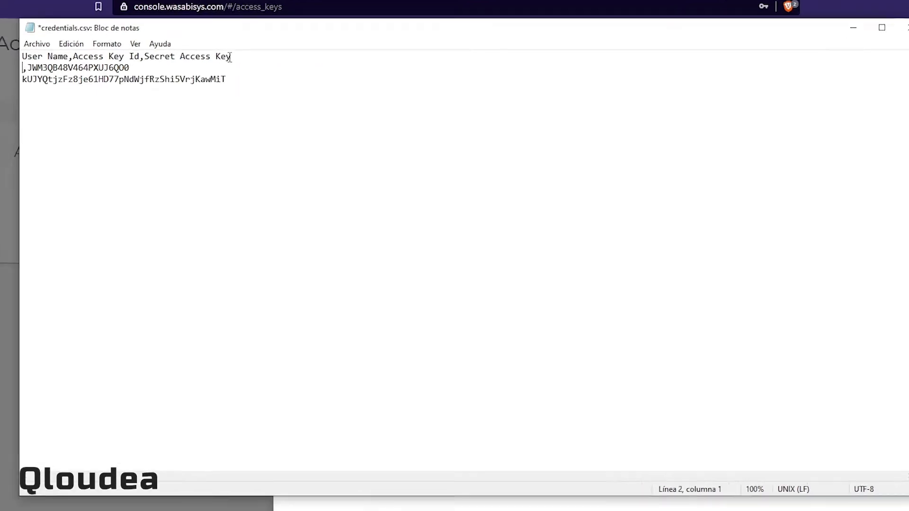
key("Up")
key("Delete")
key("Down")
key("End")
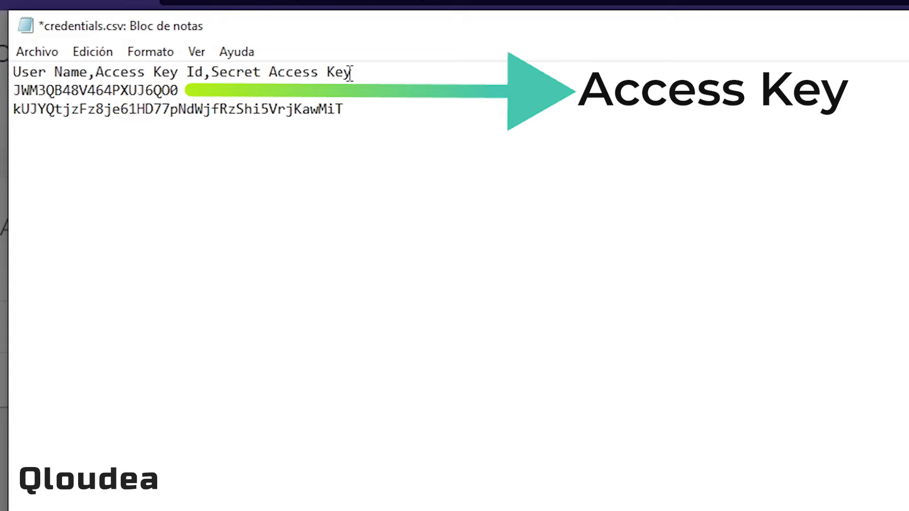
Delete the header line from the credentials file.
left_click(358, 74)
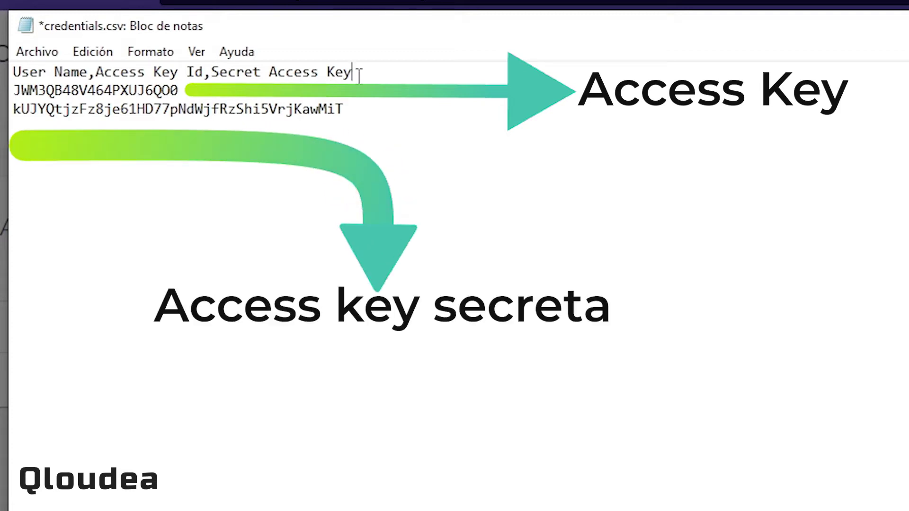
key("shift+Home")
key("Delete")
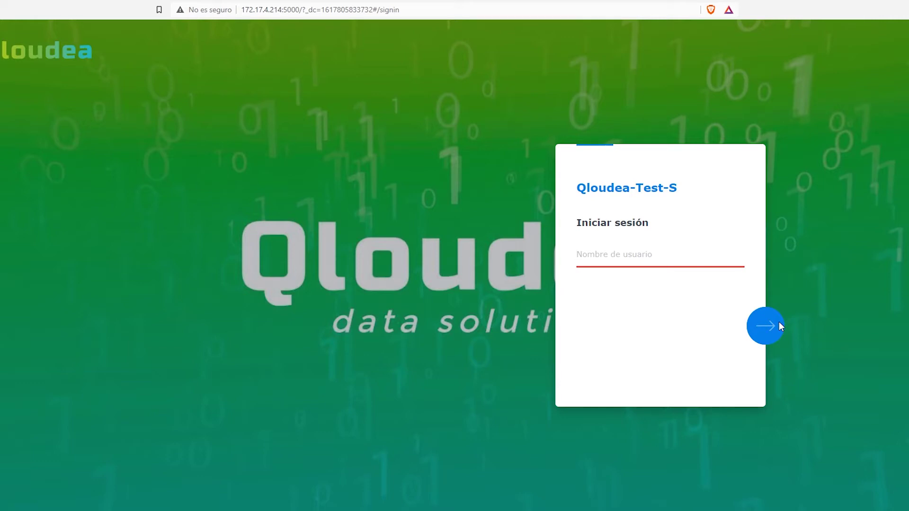
Sign in to DSM with username admin and enter the account password.
type("admin")
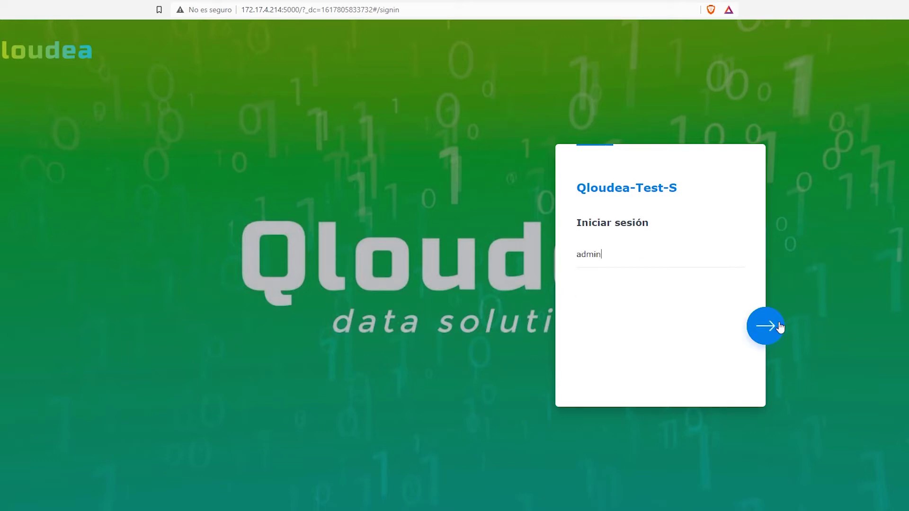
left_click(780, 327)
type("••")
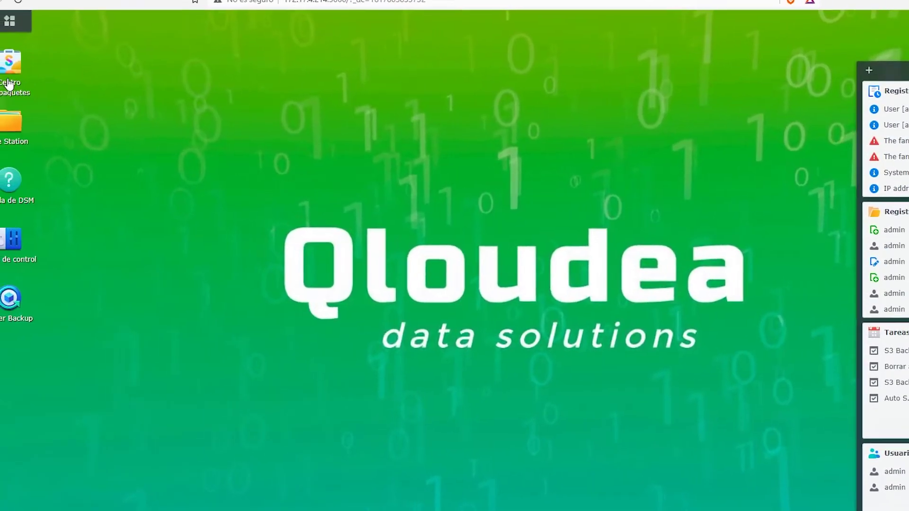
Search Package Center for 'hyper' and open the installed Hyper Backup.
left_click(8, 84)
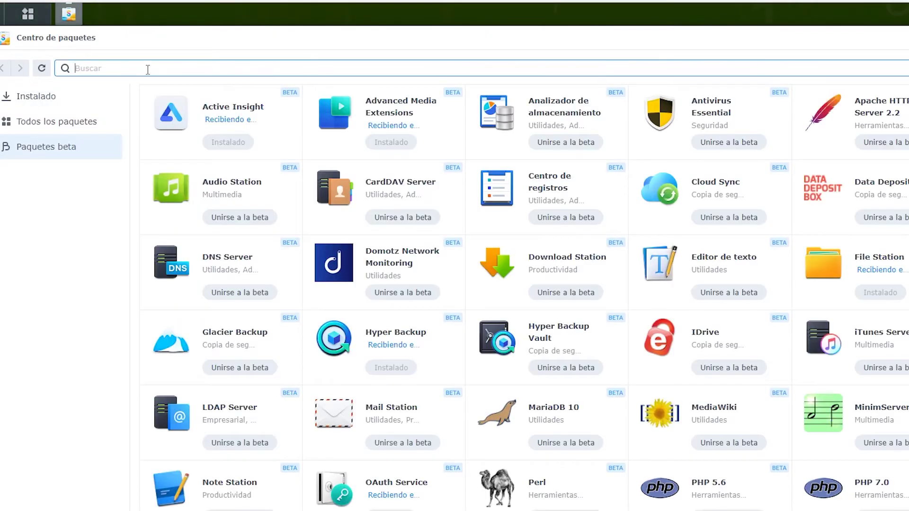
type("hyper")
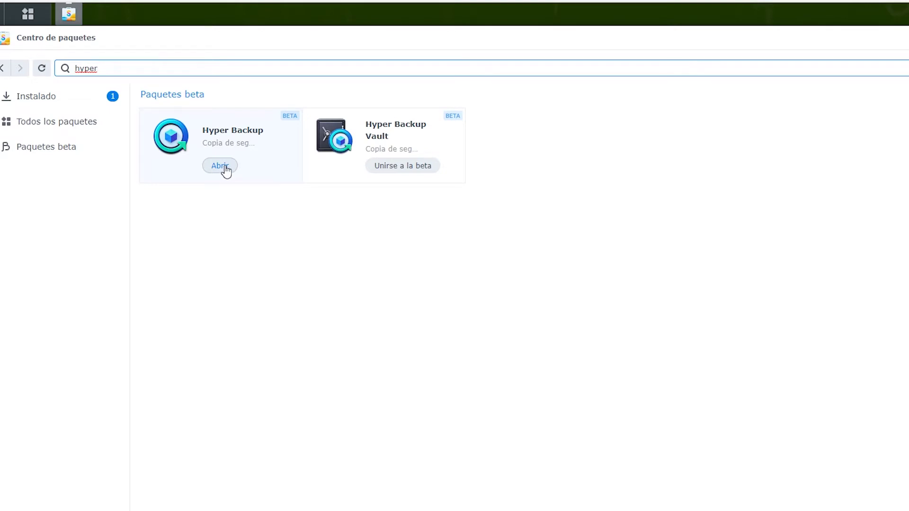
left_click(226, 167)
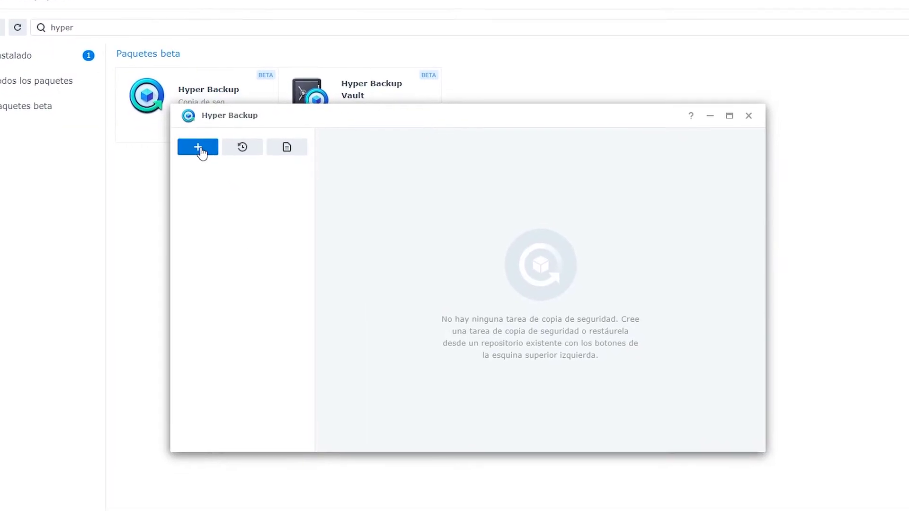
Start a new data backup task with S3 storage as its destination.
left_click(184, 124)
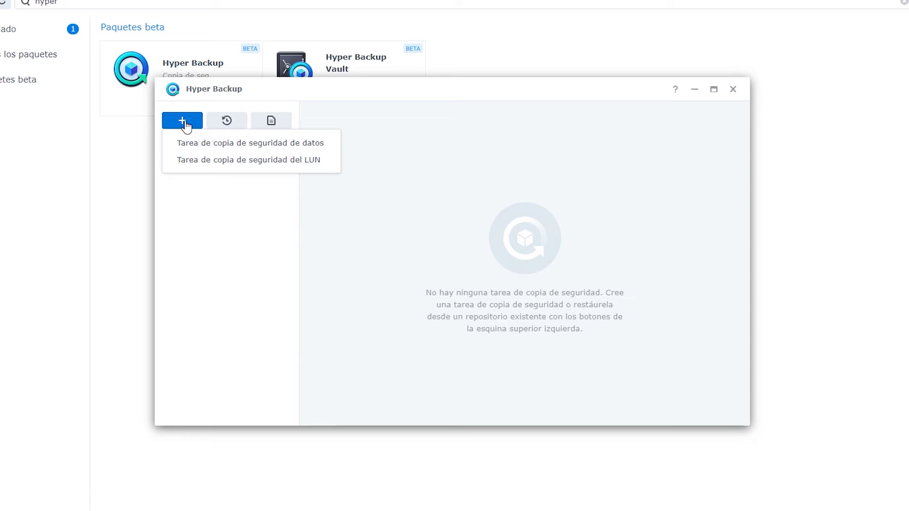
left_click(197, 148)
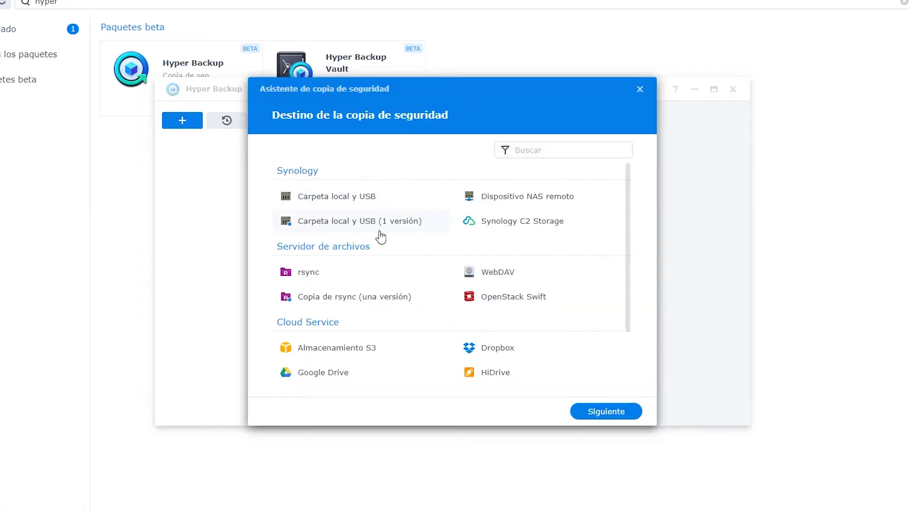
scroll(442, 269, "down", 3)
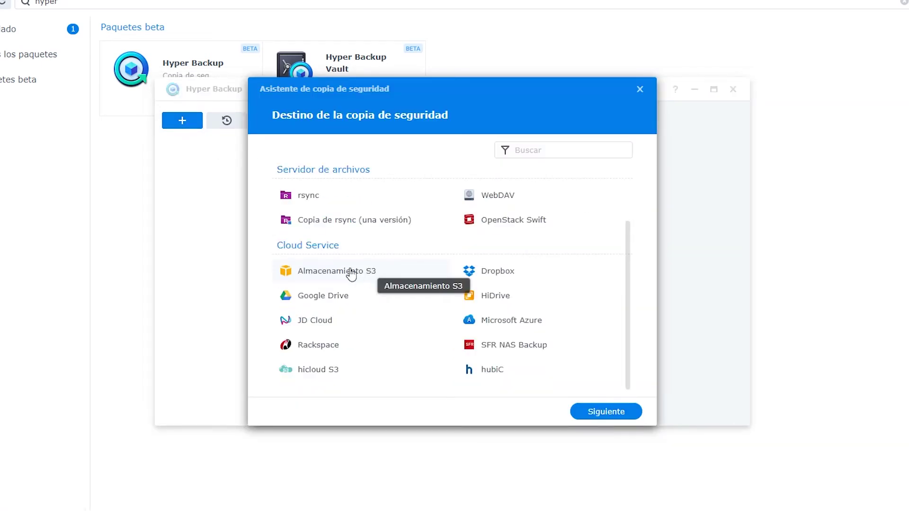
left_click(351, 272)
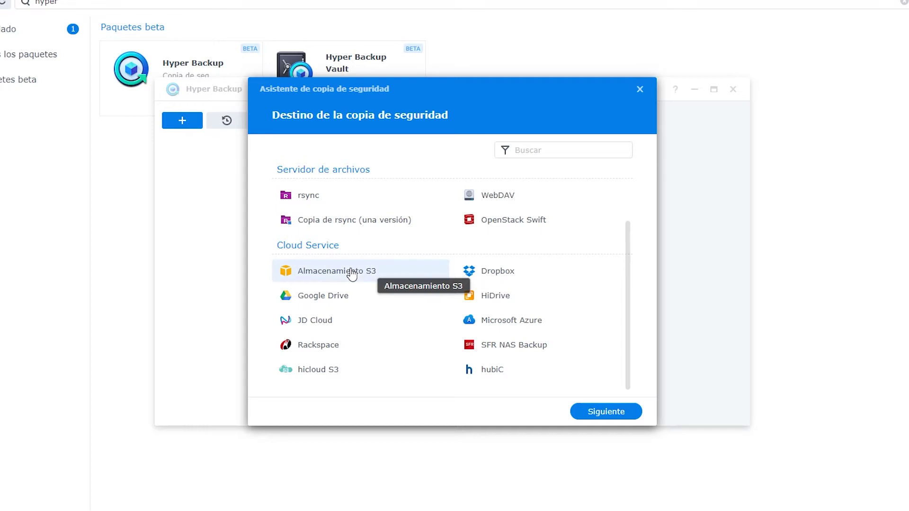
left_click(604, 411)
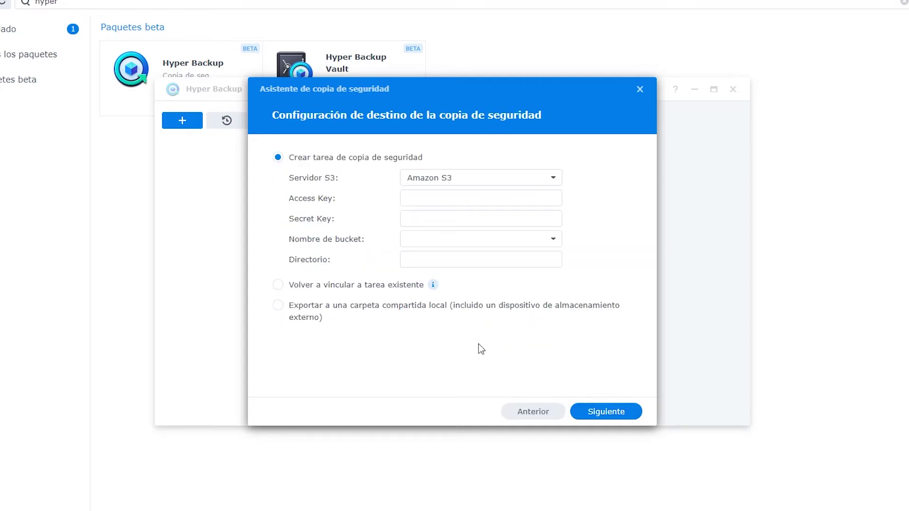
Set the S3 server to a custom server URL with signature version v4, copying the EU Central 1 URL.
left_click(455, 178)
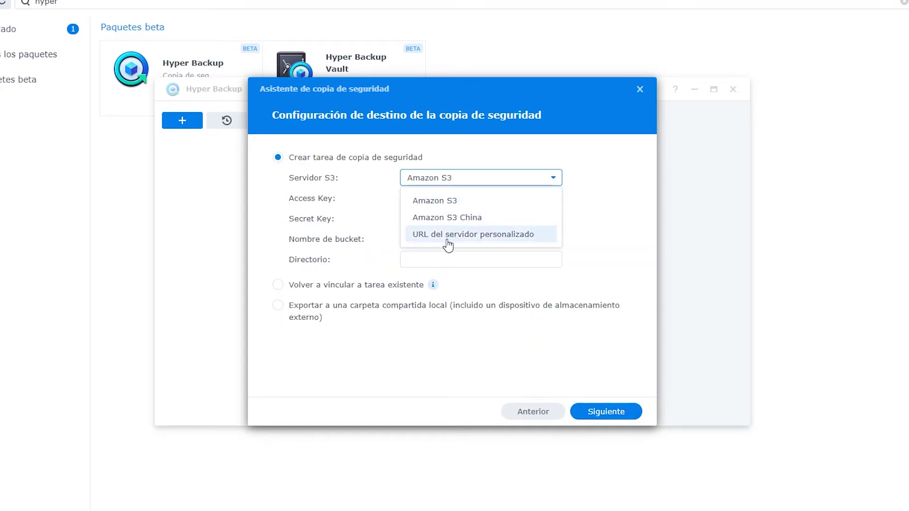
left_click(447, 234)
left_click(444, 196)
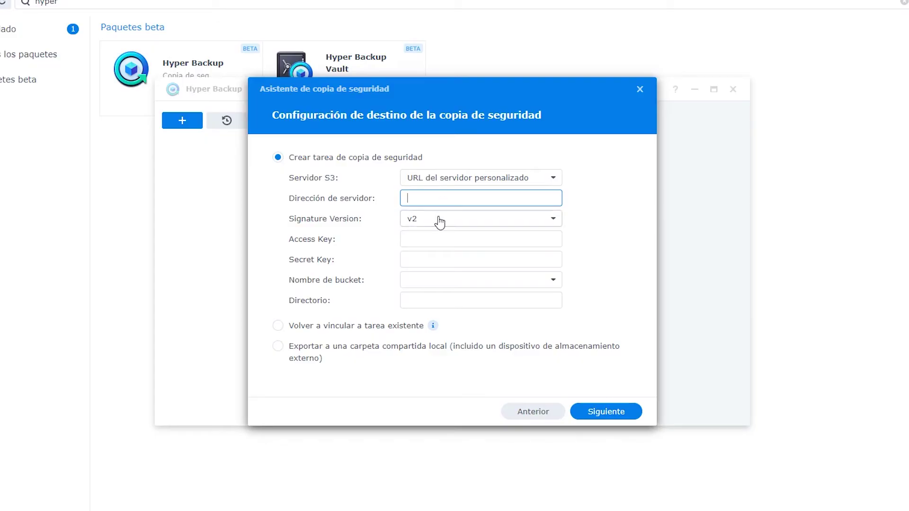
left_click(439, 221)
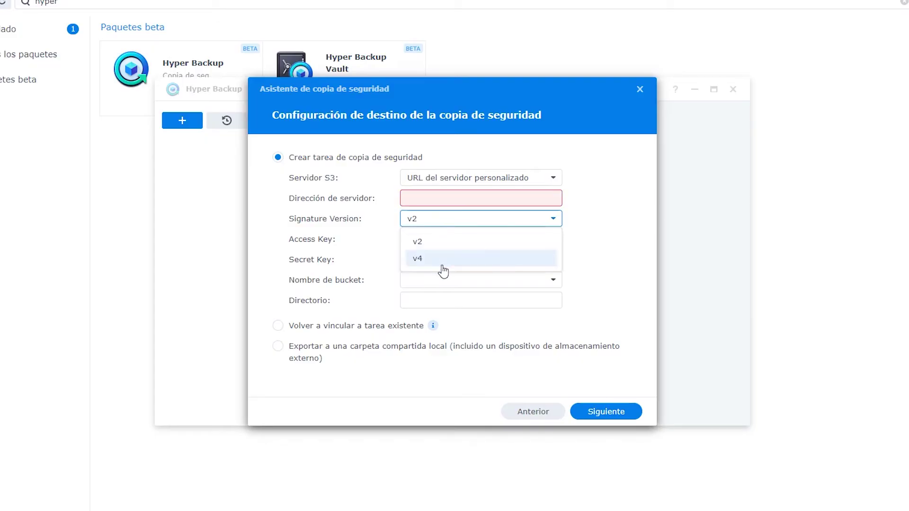
left_click(442, 261)
left_click(429, 201)
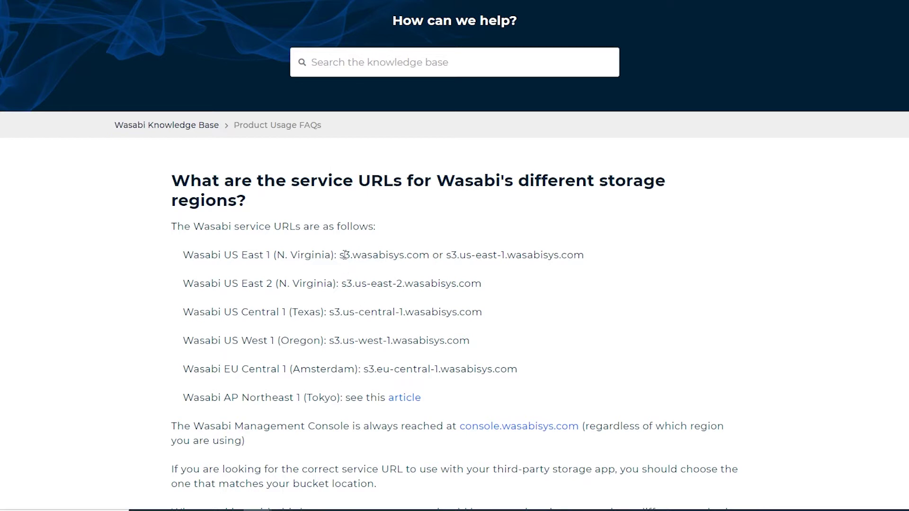
left_click_drag(363, 369, 522, 374)
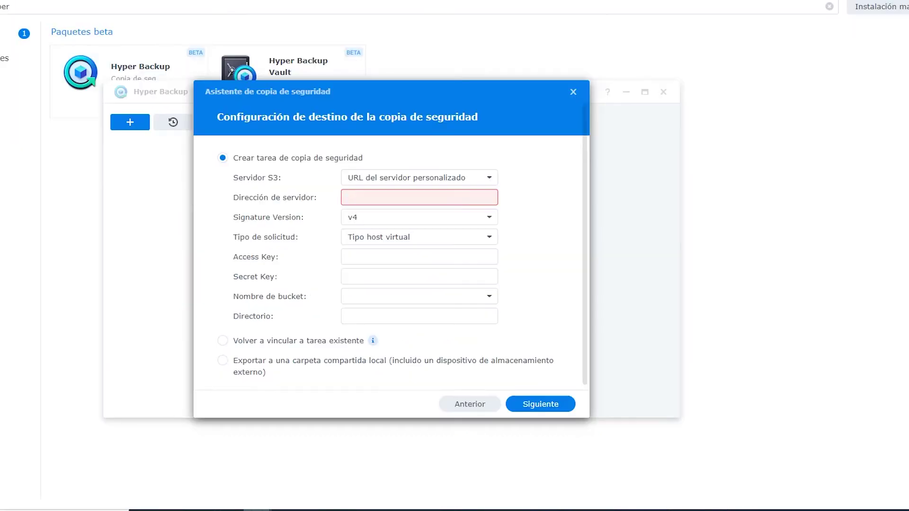
Enter s3.eu-central-1.wasabisys.com as server address, keeping Signature v4 and virtual-host requests.
type("s3.eu-central-1.wasabisys.com")
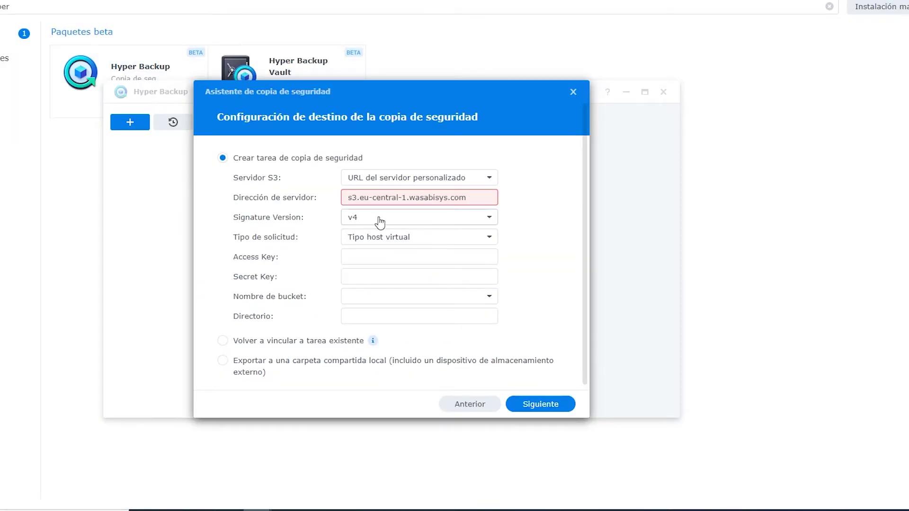
left_click(380, 222)
left_click(361, 256)
left_click(368, 243)
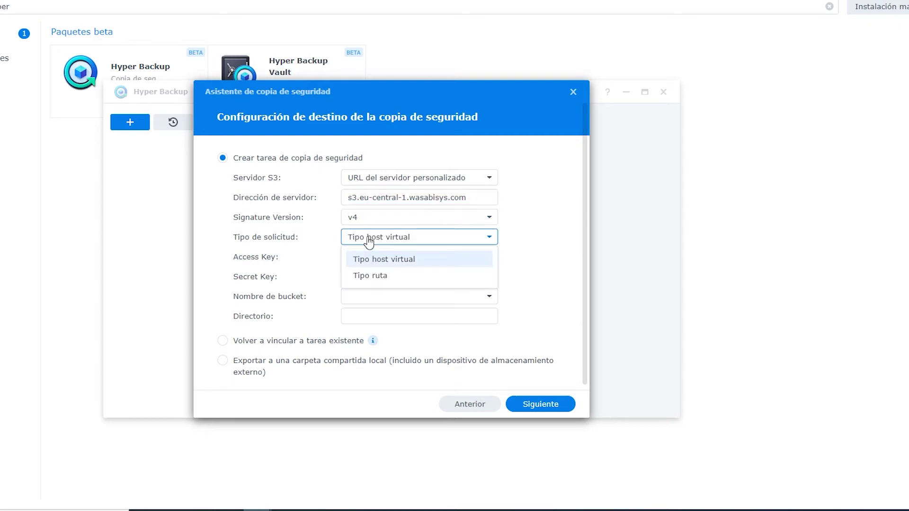
left_click(362, 251)
left_click(361, 254)
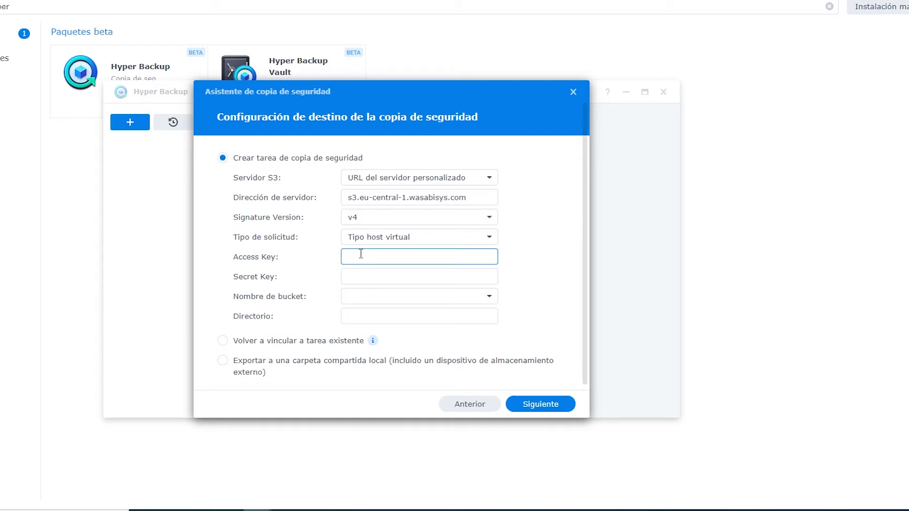
Copy the access key and secret key from credentials.csv in Notepad into their wizard fields.
key("alt+Tab")
key("alt+Tab")
key("alt+Tab")
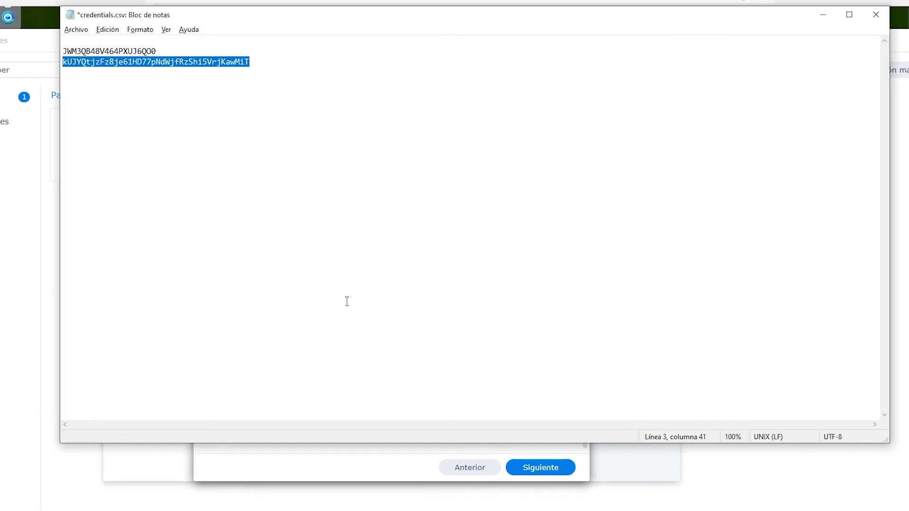
double_click(97, 53)
key("ctrl+c")
key("alt+Tab")
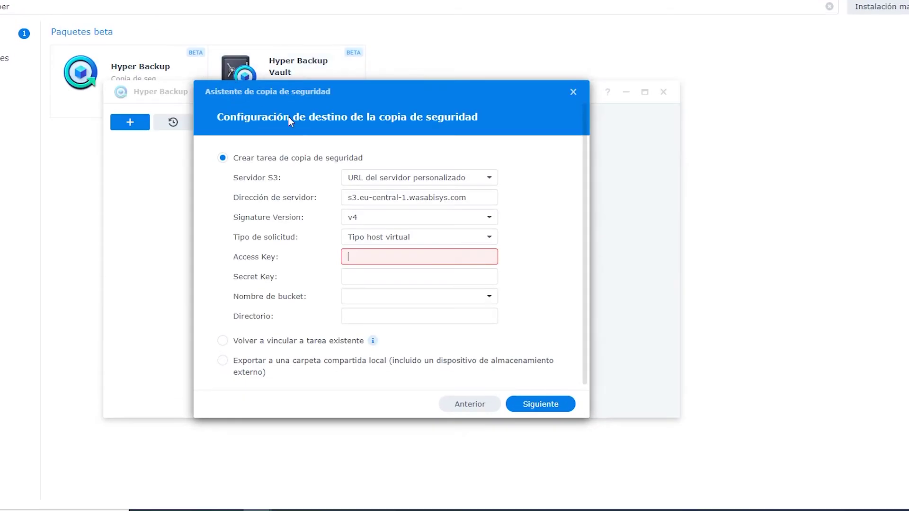
key("ctrl+v")
key("alt+Tab")
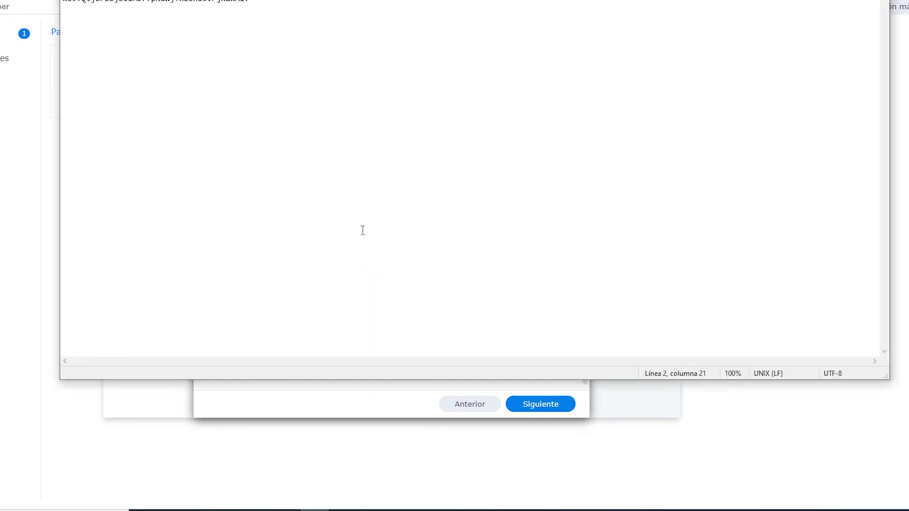
double_click(180, 62)
key("ctrl+c")
key("alt+Tab")
left_click(379, 346)
key("ctrl+v")
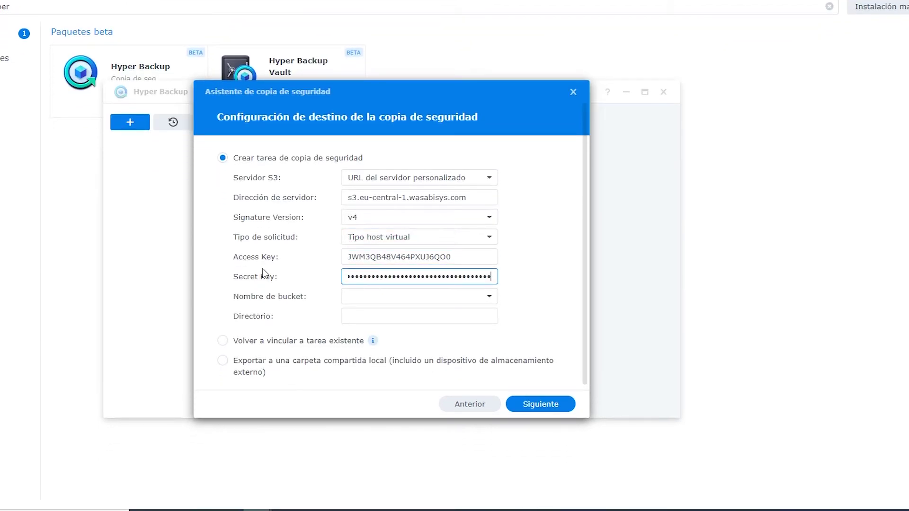
Create bucket synologybackupqloudea, keep directory Qloudea-Test-S_1, and continue to folder selection.
left_click(365, 296)
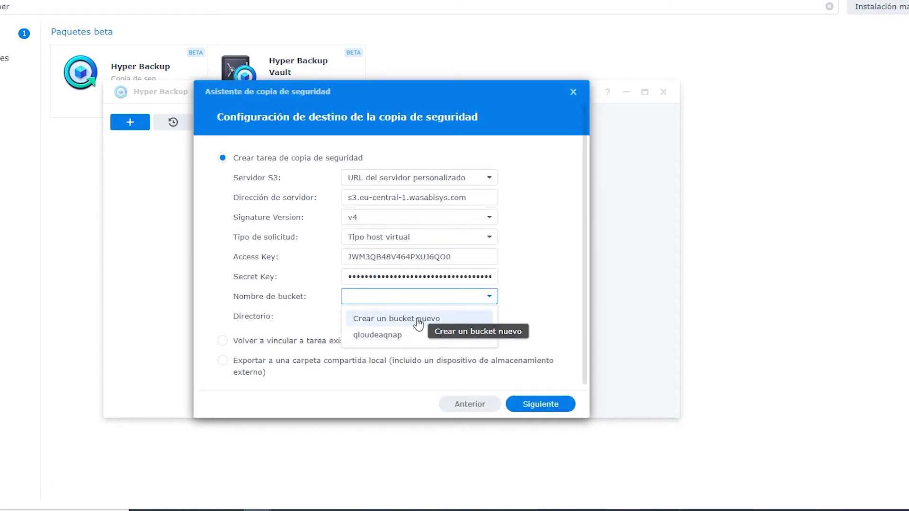
left_click(419, 324)
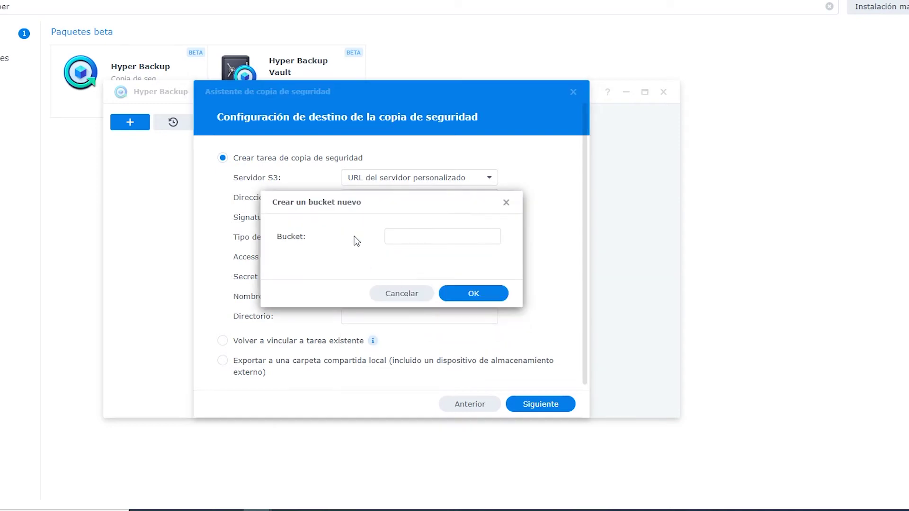
left_click(405, 238)
type("synologyback")
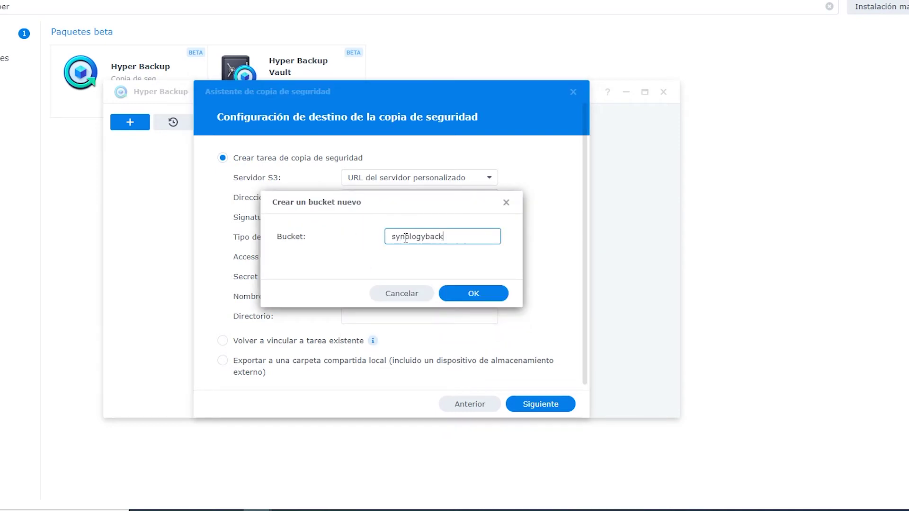
type("upqloudea")
left_click(474, 293)
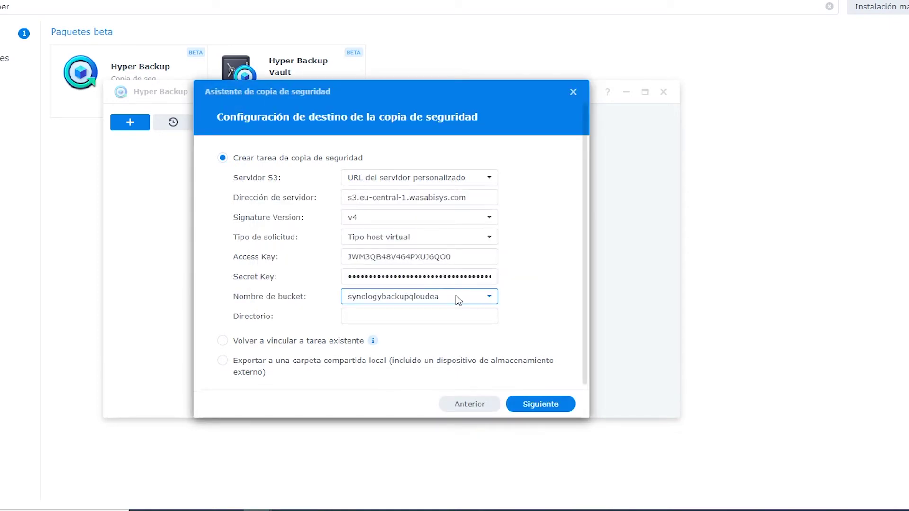
left_click(416, 317)
triple_click(416, 317)
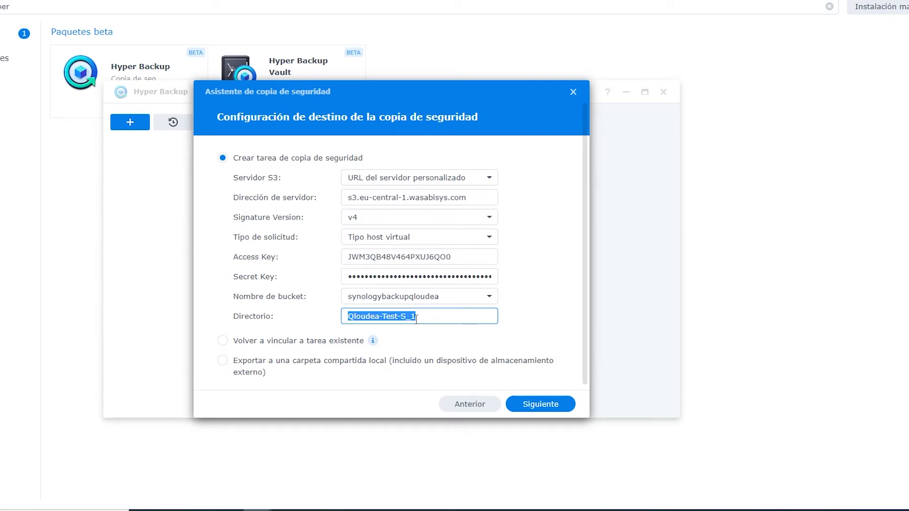
left_click(534, 405)
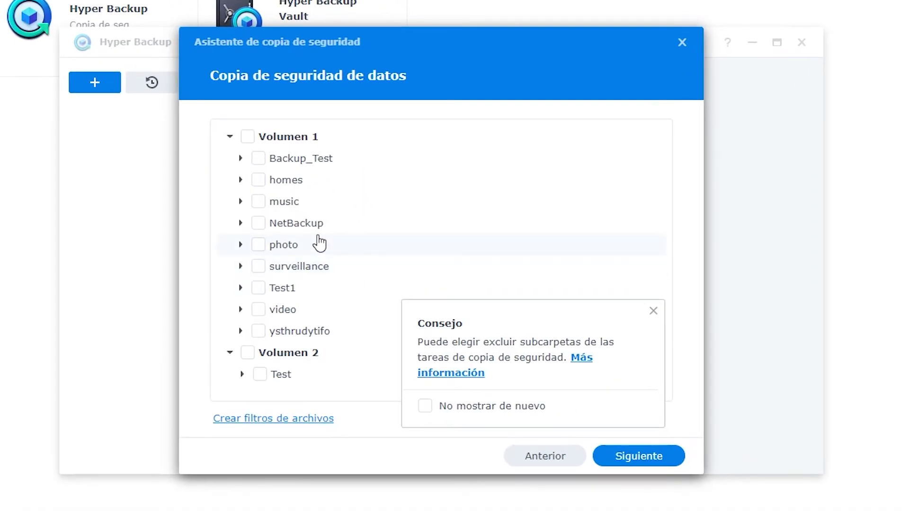
Dismiss the subfolder tip and add the NetBackup folder to the backup.
left_click(652, 311)
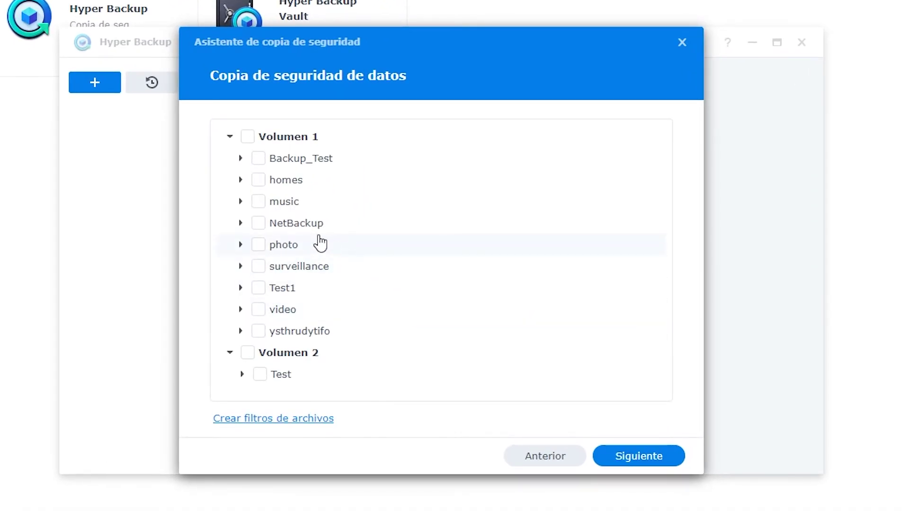
left_click(258, 224)
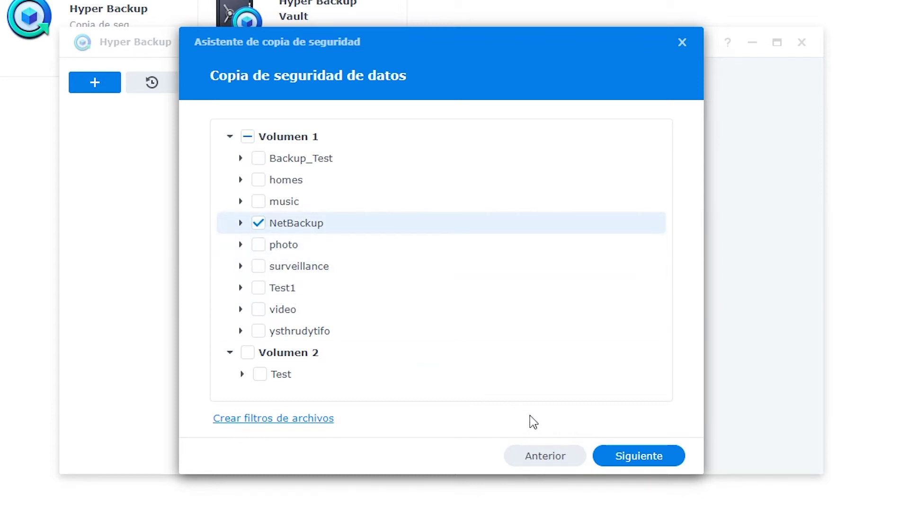
left_click(641, 457)
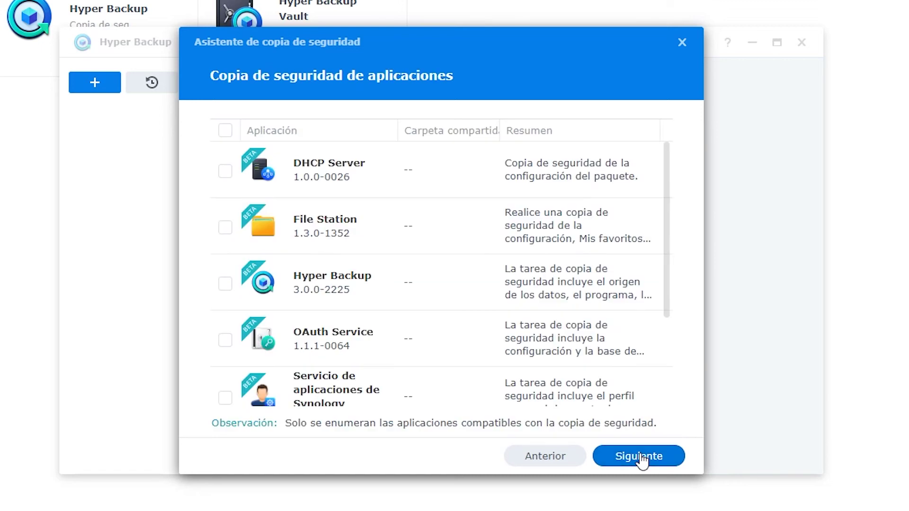
Include every listed application in the backup and continue to task settings.
scroll(263, 223, "down", 3)
scroll(289, 225, "up", 3)
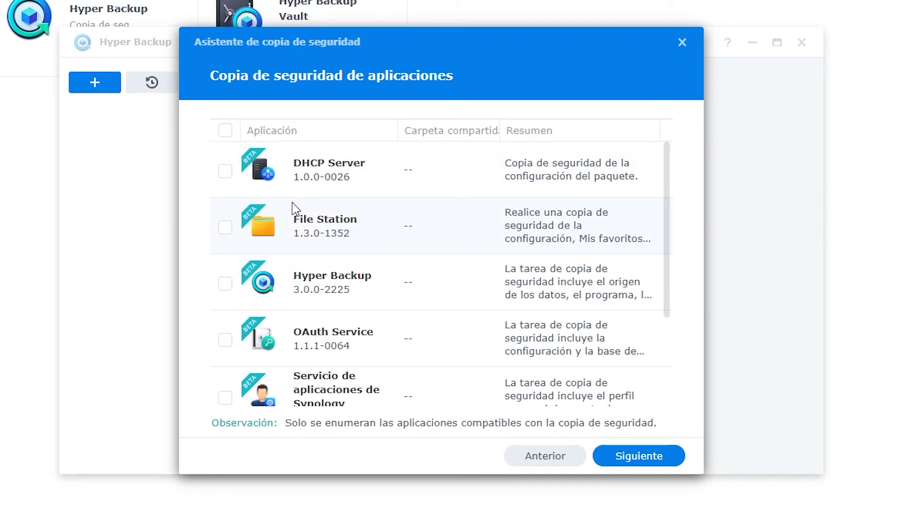
left_click(225, 131)
left_click(623, 456)
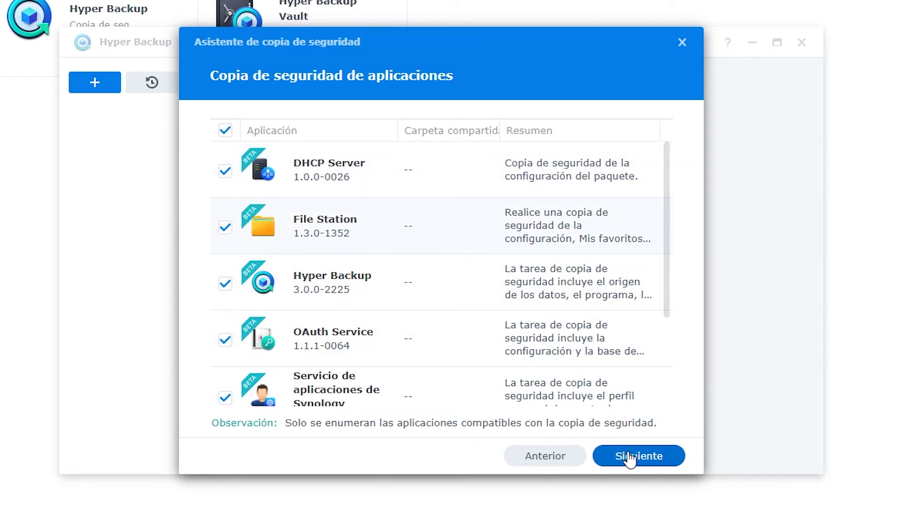
left_click_drag(488, 134, 345, 140)
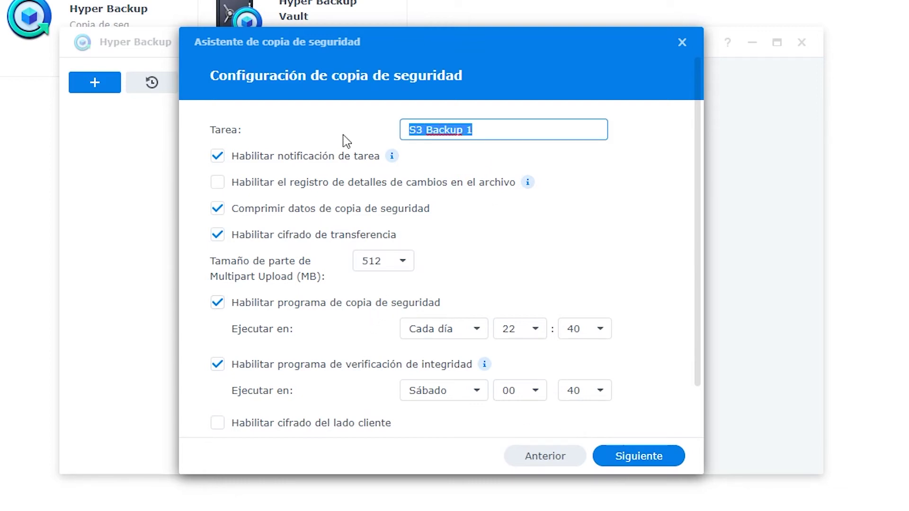
Name the task 'QloudeaBackup Nube' and enable logging of file change details.
type("Q")
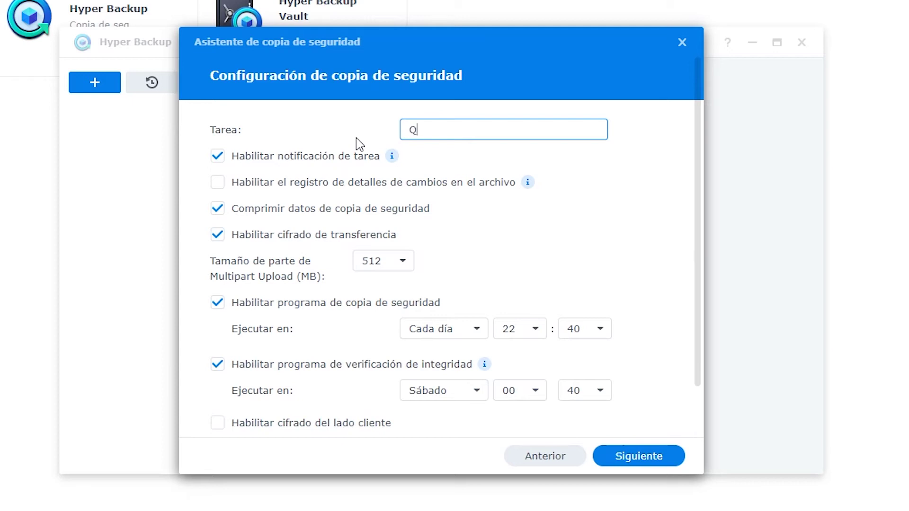
type("loudeaBackup Nube")
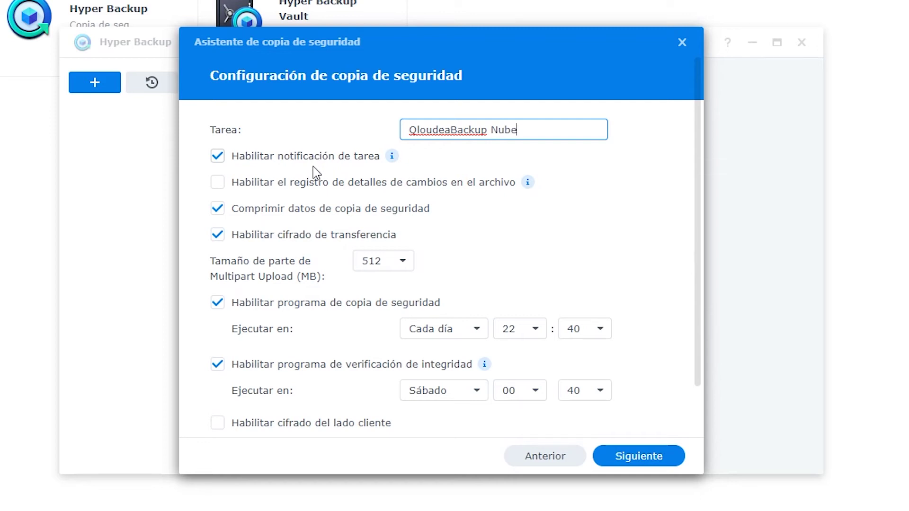
left_click(286, 191)
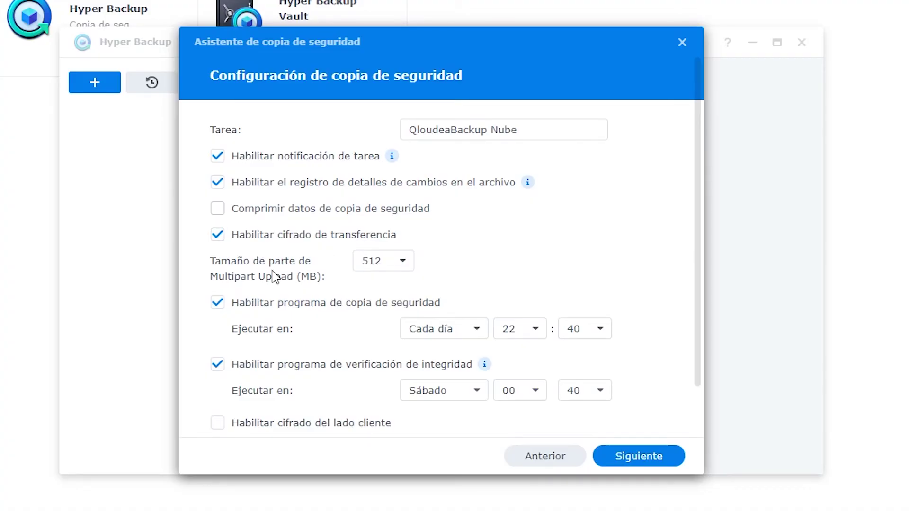
left_click(388, 270)
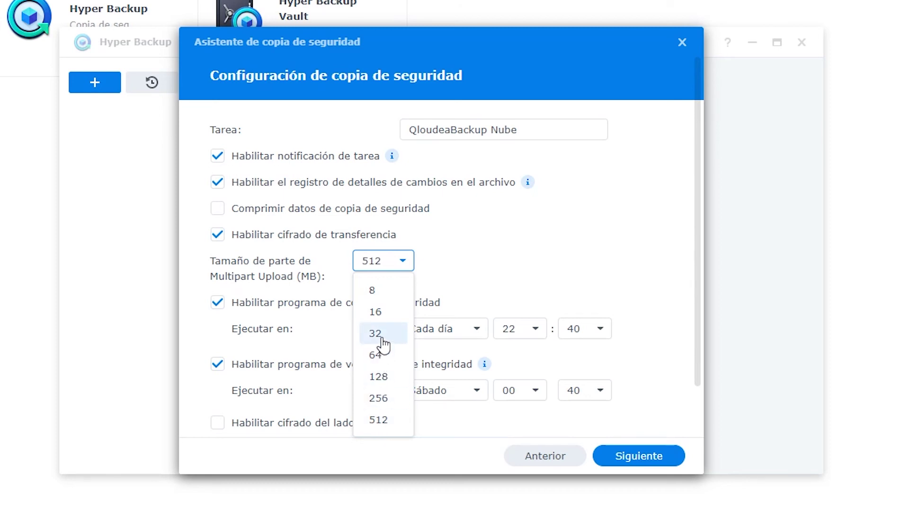
Keep the 512 MB multipart size and schedule backups on weekdays at 22:40.
left_click(499, 289)
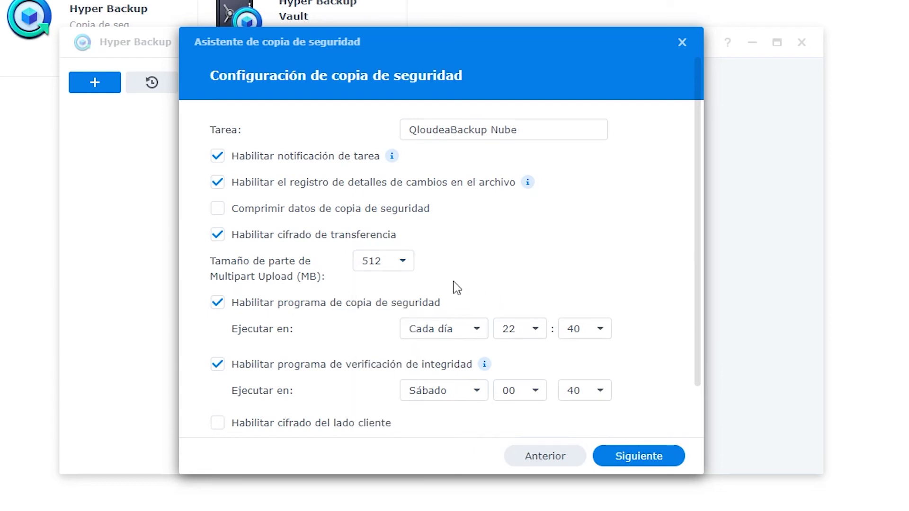
left_click(436, 336)
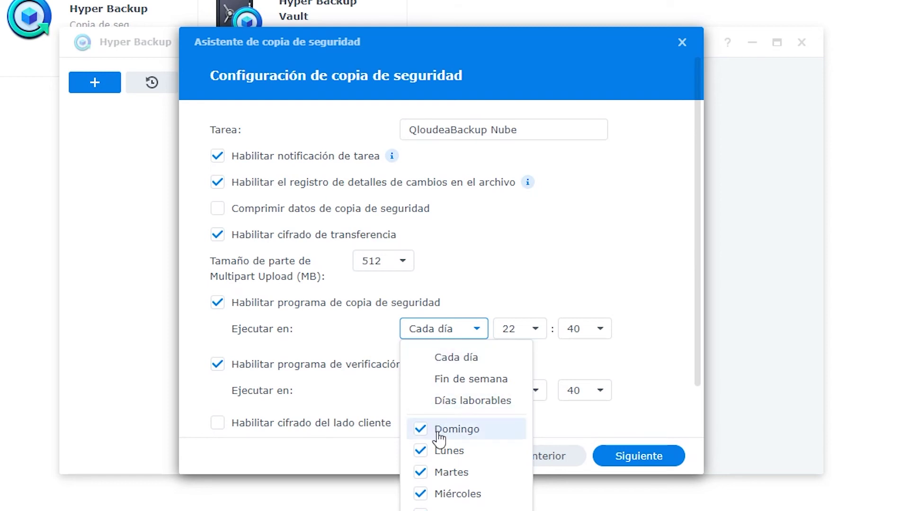
left_click(448, 400)
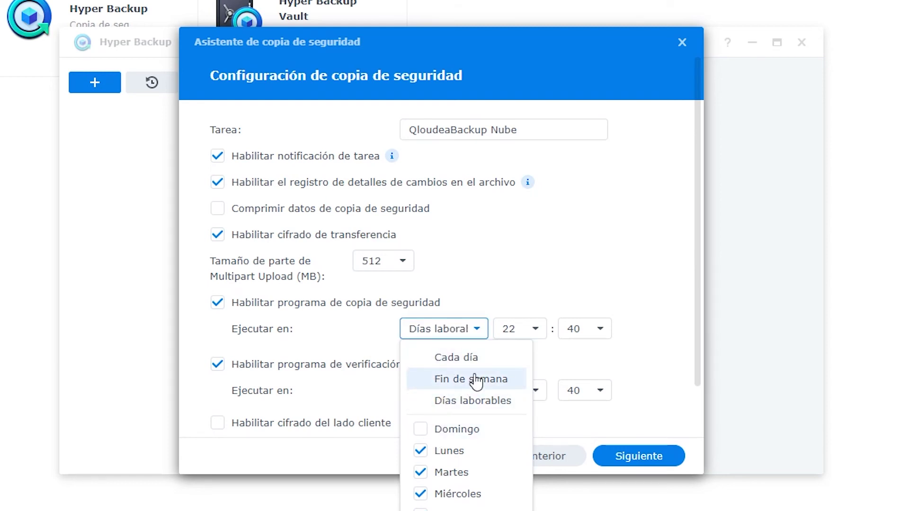
left_click(523, 295)
left_click(532, 331)
left_click(521, 330)
left_click(597, 329)
left_click(587, 328)
left_click(574, 287)
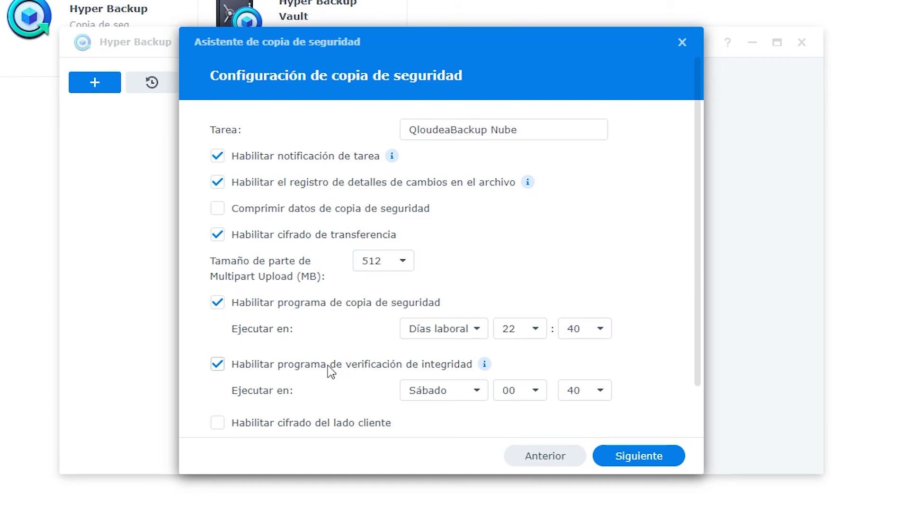
Move the integrity check to Sunday.
scroll(332, 372, "down", 2)
left_click(454, 338)
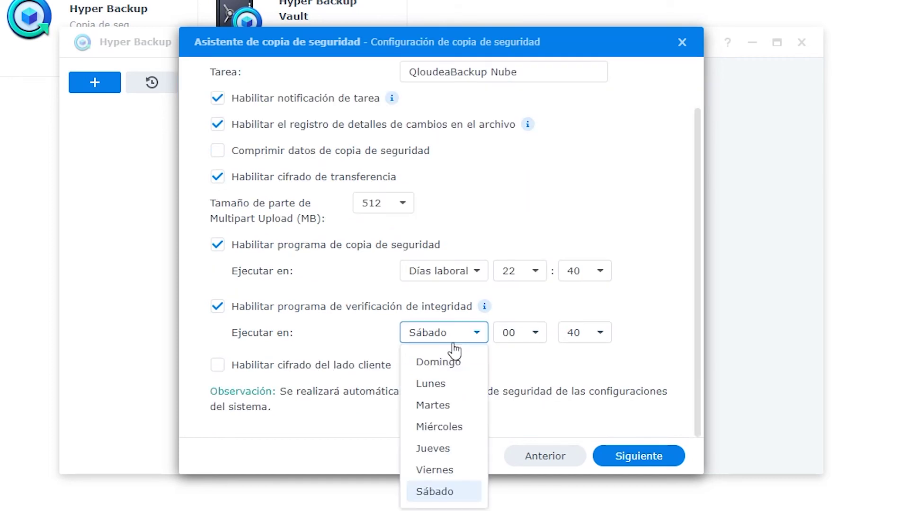
left_click(433, 363)
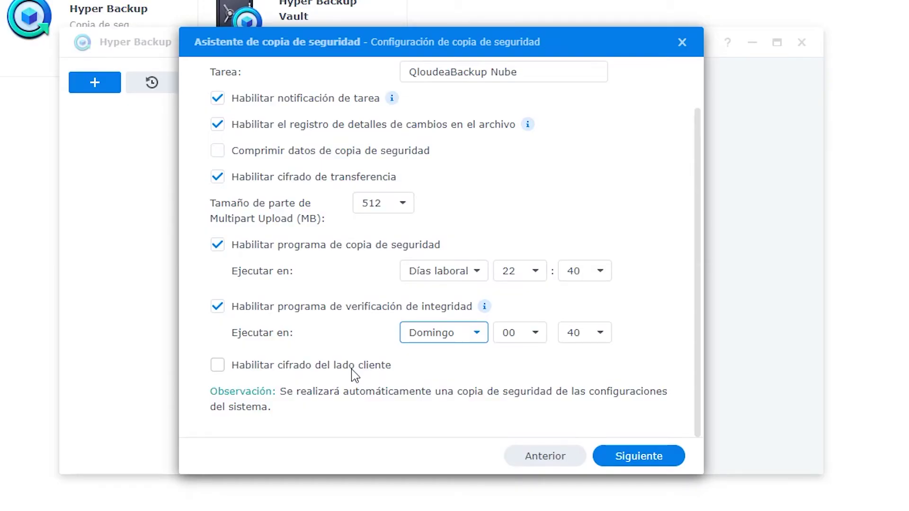
left_click(354, 375)
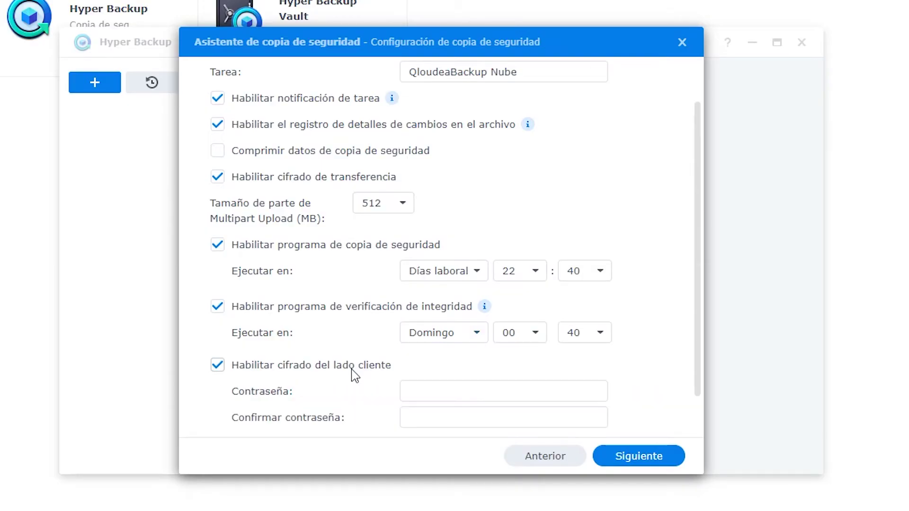
left_click(421, 392)
left_click(435, 420)
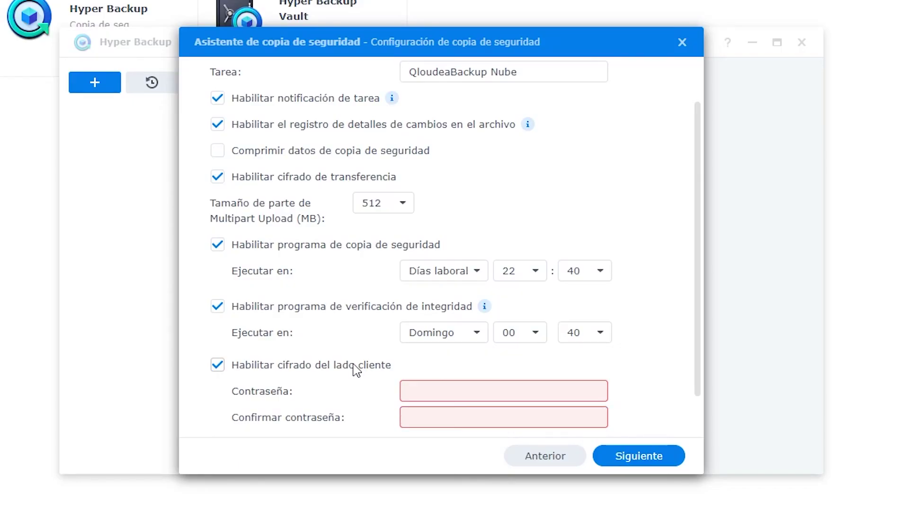
left_click(356, 365)
Enable Smart Recycle backup rotation keeping at most 36 versions, and finish the task.
left_click(644, 457)
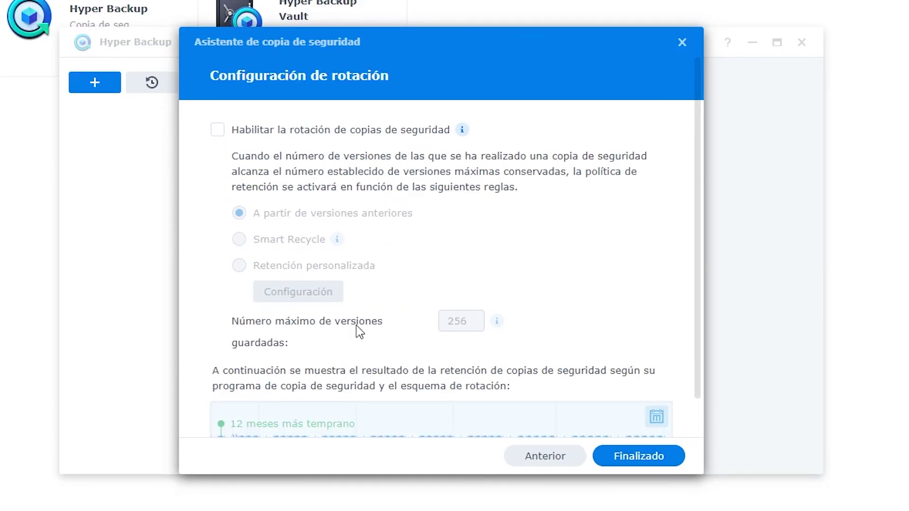
left_click(283, 135)
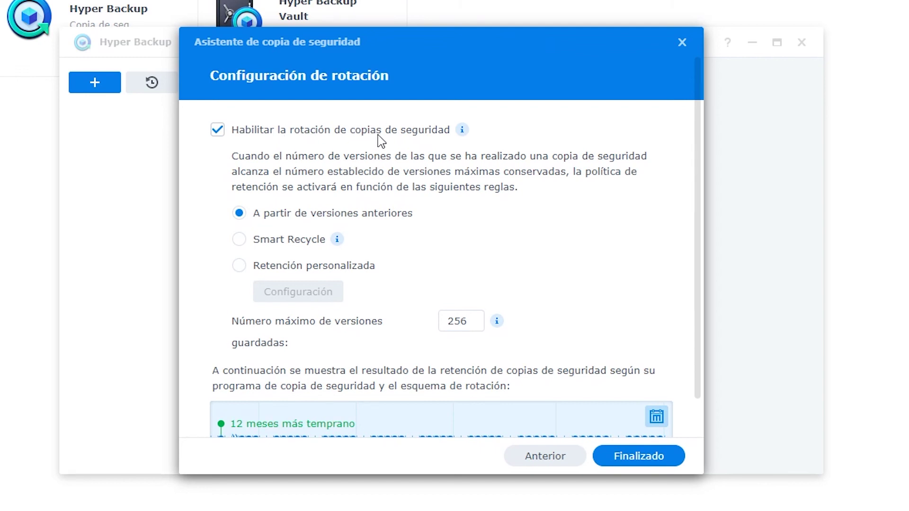
left_click(302, 241)
left_click(450, 326)
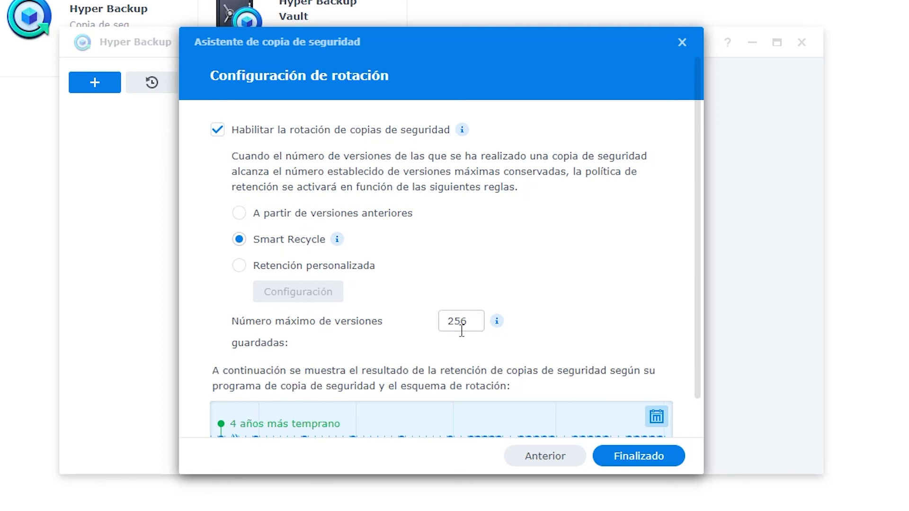
double_click(450, 325)
type("36")
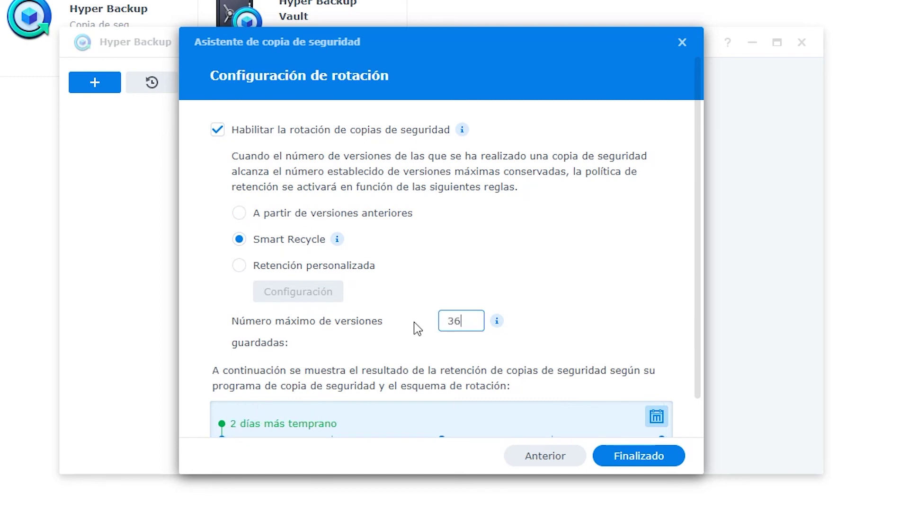
scroll(416, 328, "down", 1)
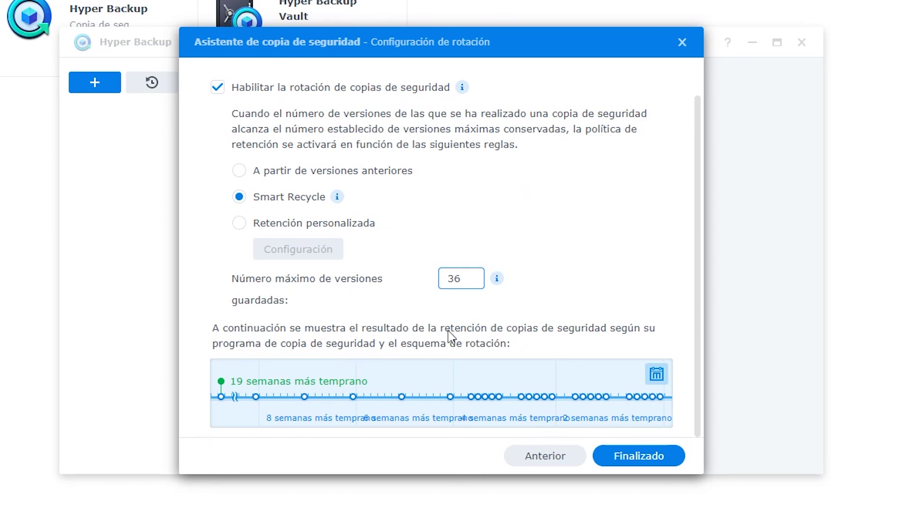
double_click(477, 276)
left_click(625, 453)
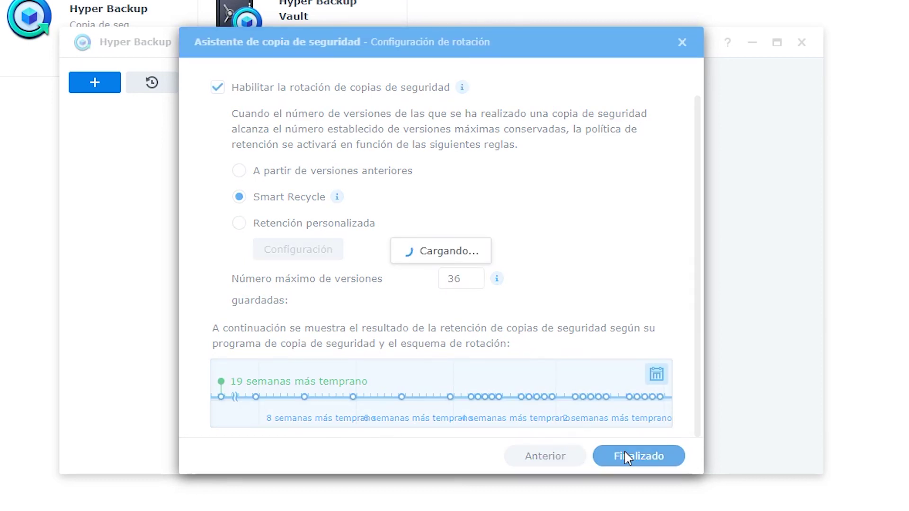